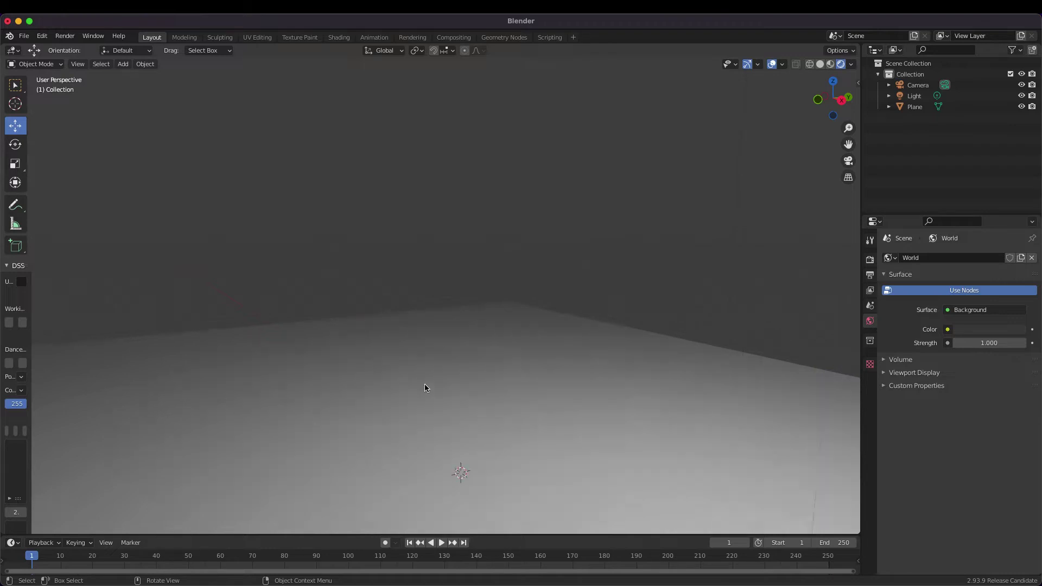
# Step: Add a UV sphere and move it straight up along Z above the plane
pyautogui.scroll(-5, 424, 385)
pyautogui.moveTo(425, 386); pyautogui.dragTo(432, 404, button='middle')
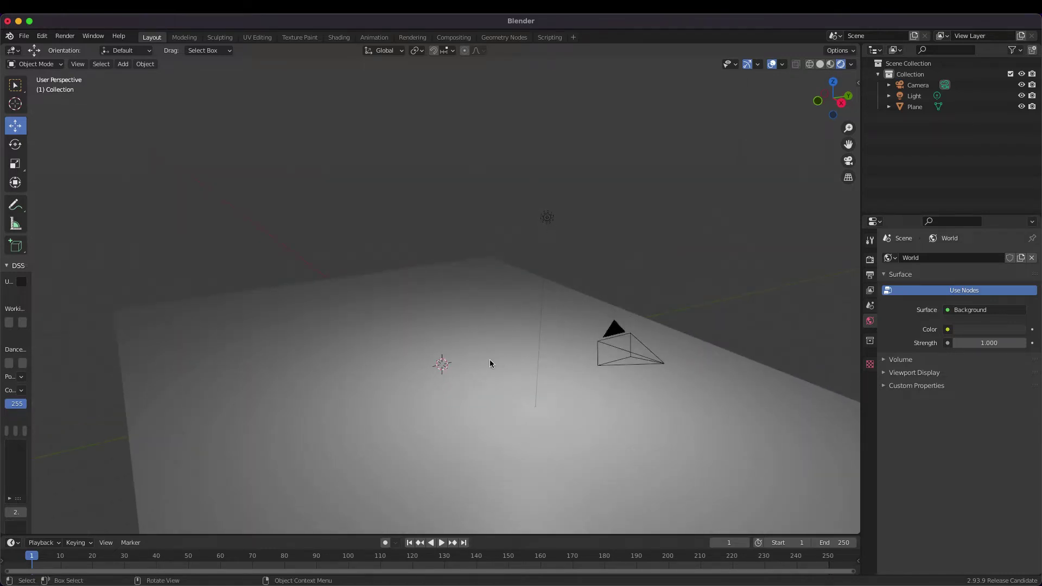
pyautogui.scroll(3, 488, 364)
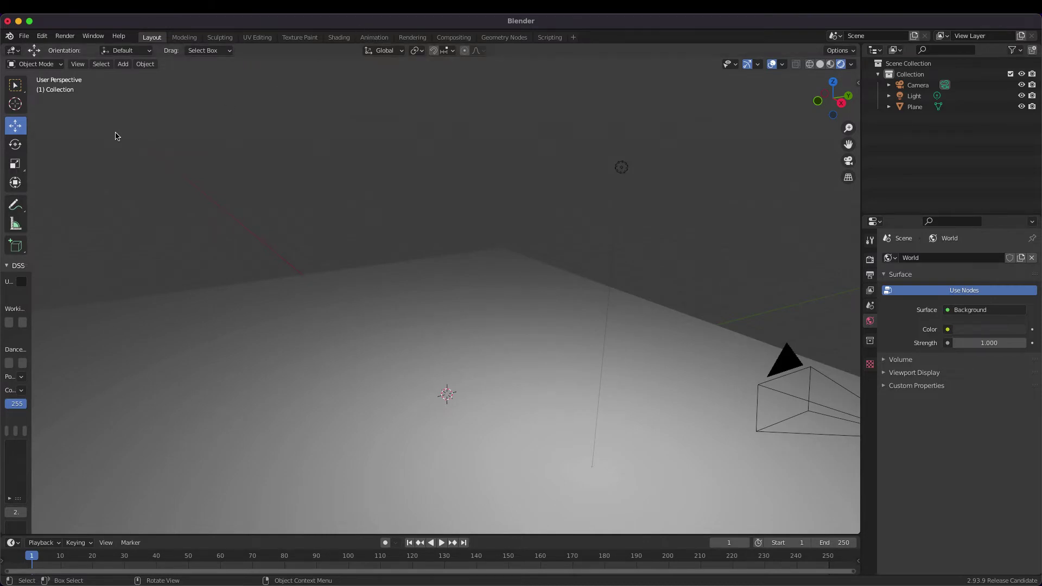
pyautogui.hotkey('shift', 'a')
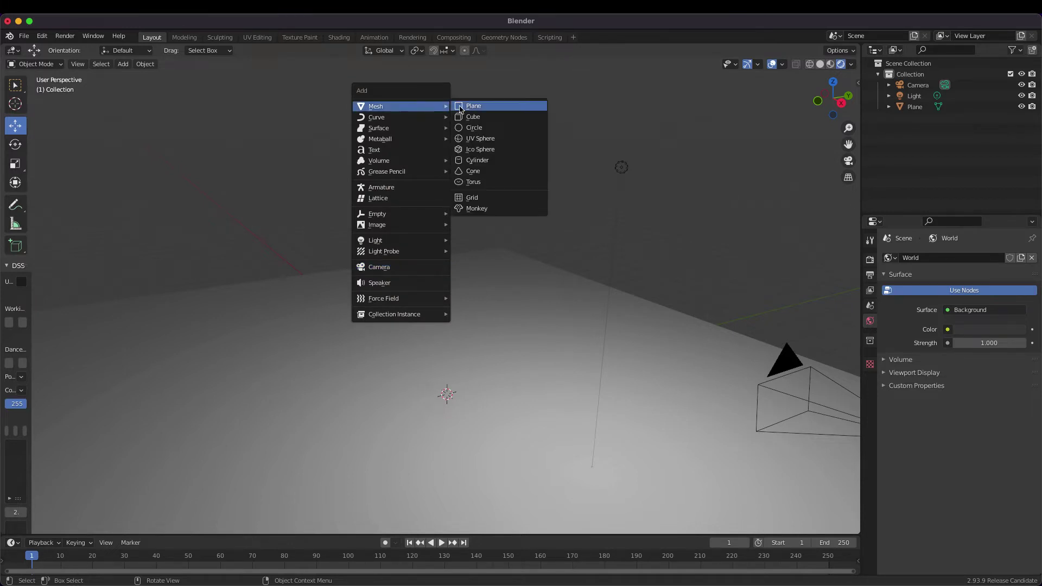
pyautogui.click(491, 139)
pyautogui.press('g')
pyautogui.press('z')
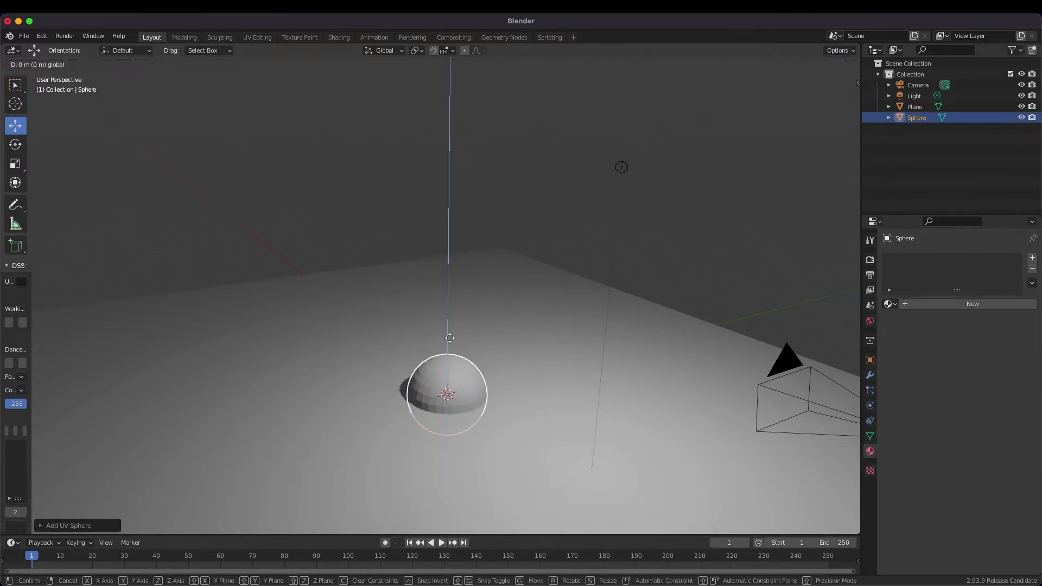
pyautogui.click(479, 239)
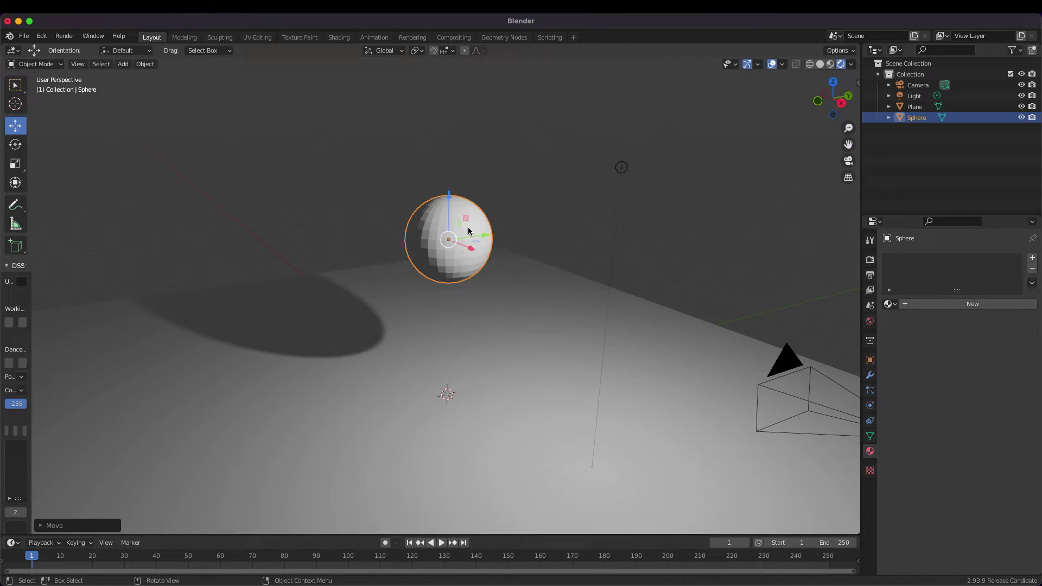
# Step: Scale the sphere down to a small bulb size, then inspect it from other angles
pyautogui.click(15, 163)
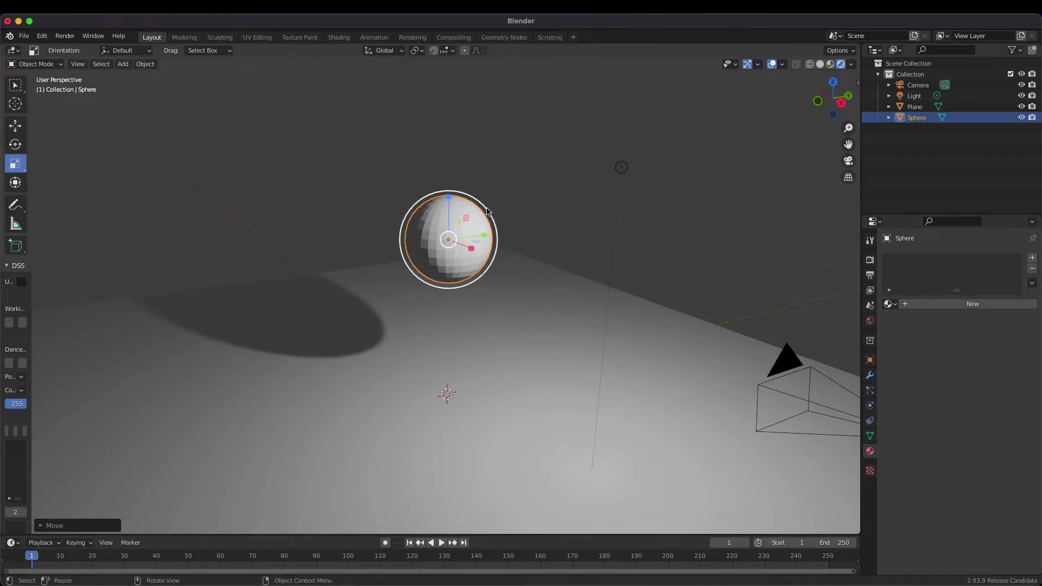
pyautogui.moveTo(495, 211); pyautogui.dragTo(457, 230)
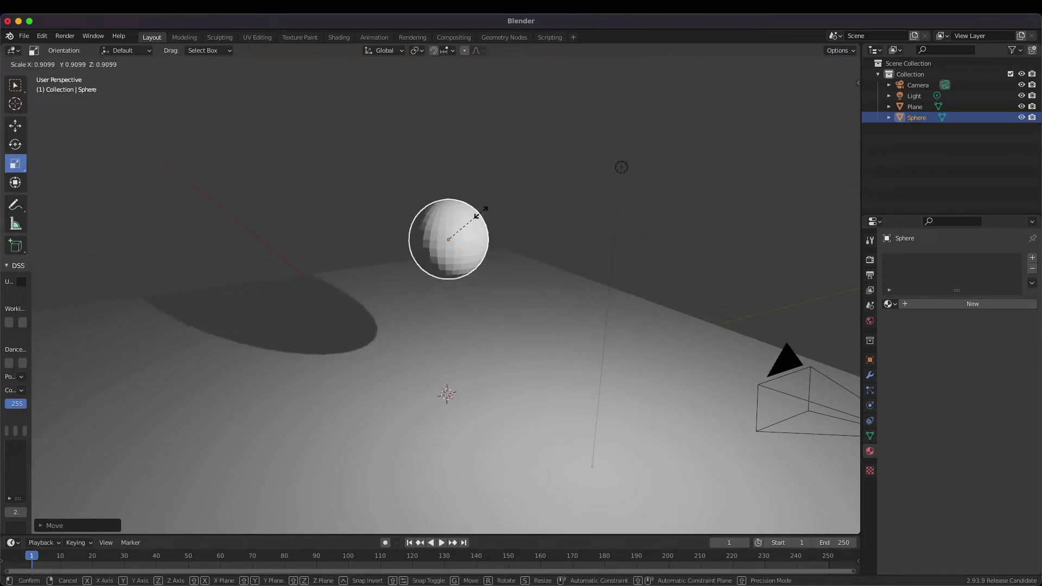
pyautogui.click(456, 233)
pyautogui.click(15, 125)
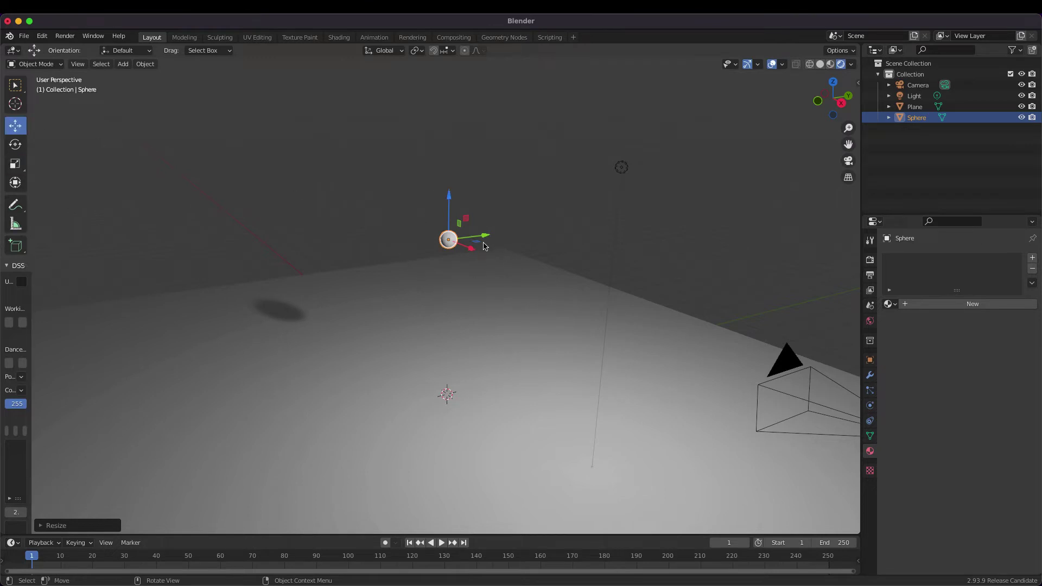
pyautogui.scroll(-4, 483, 245)
pyautogui.scroll(4, 483, 246)
pyautogui.scroll(4, 483, 245)
pyautogui.scroll(2, 483, 245)
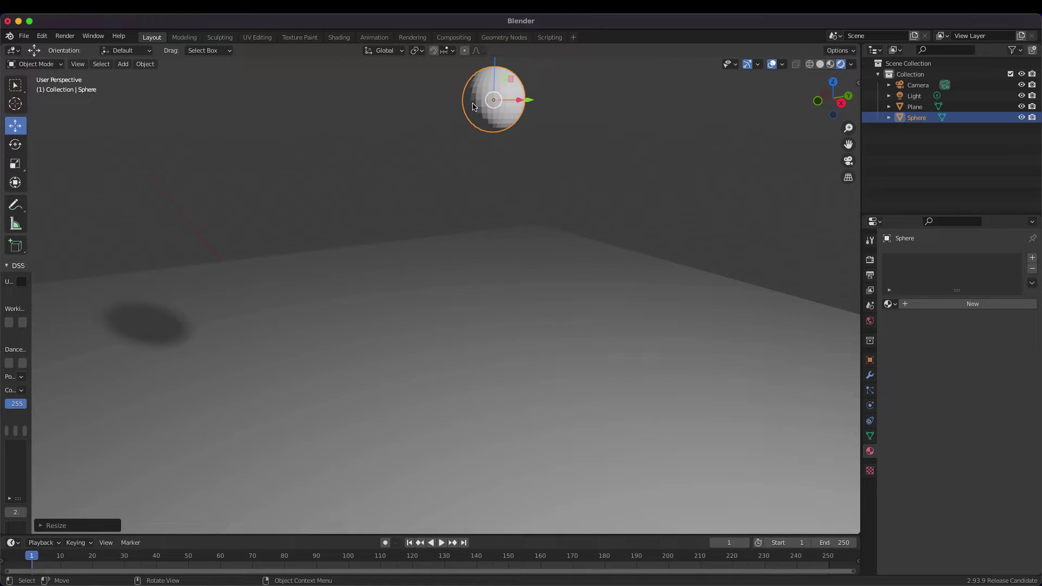
pyautogui.moveTo(499, 117); pyautogui.dragTo(423, 148, button='middle')
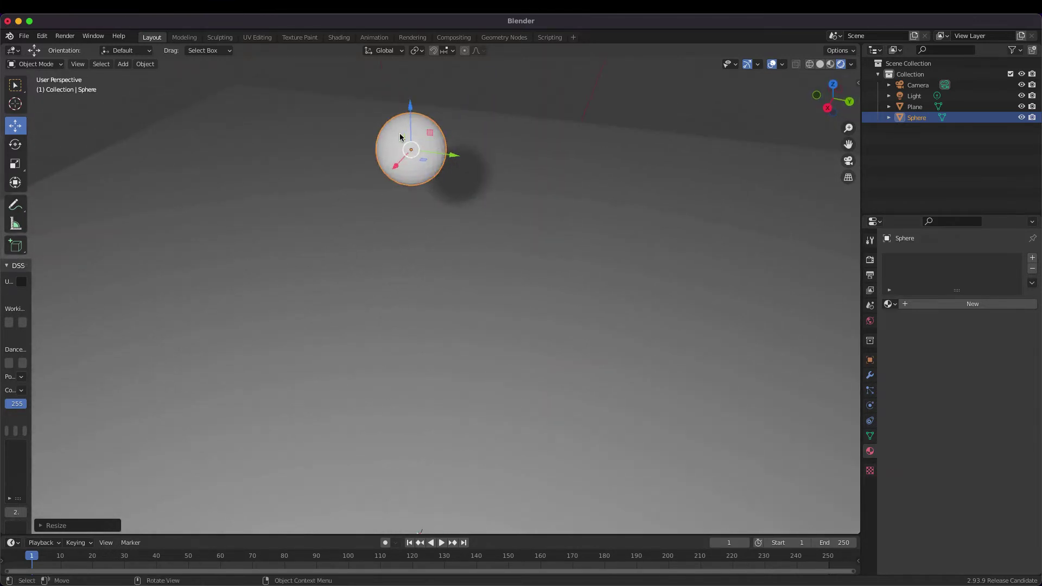
pyautogui.moveTo(399, 134); pyautogui.dragTo(480, 129, button='middle')
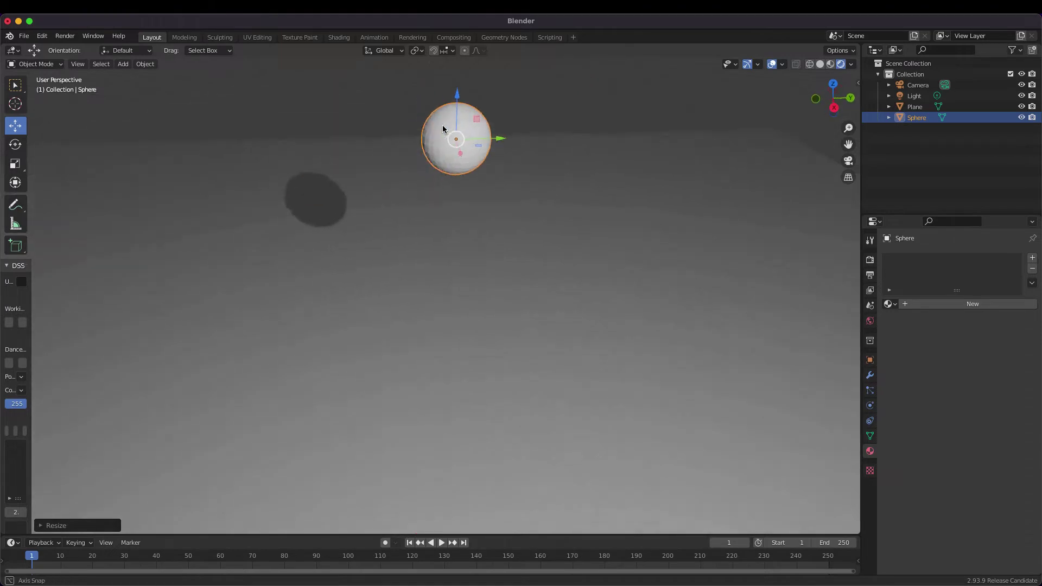
# Step: Apply Shade Smooth to the sphere from its right-click menu
pyautogui.rightClick(492, 116)
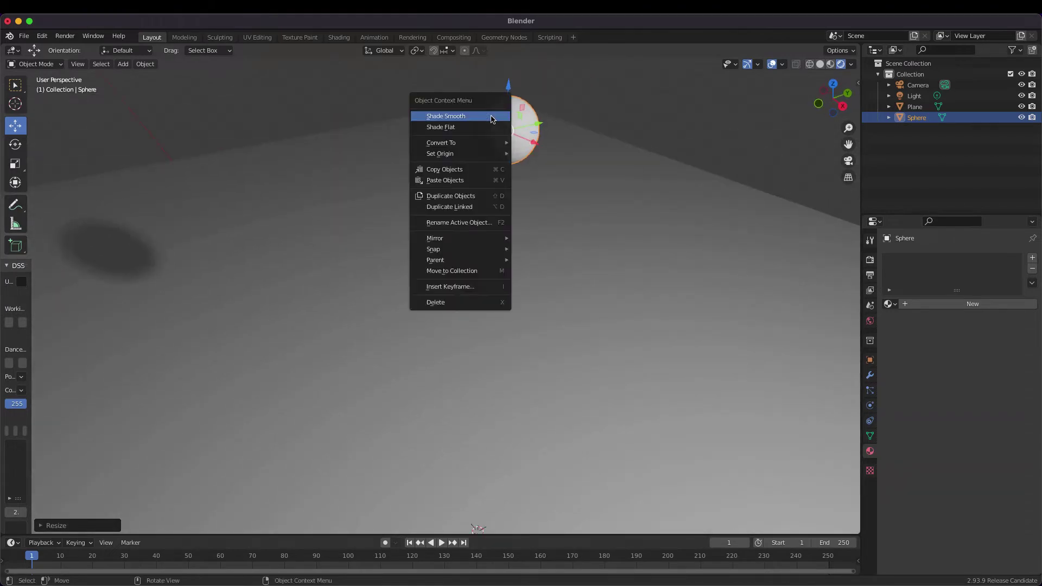
pyautogui.click(447, 117)
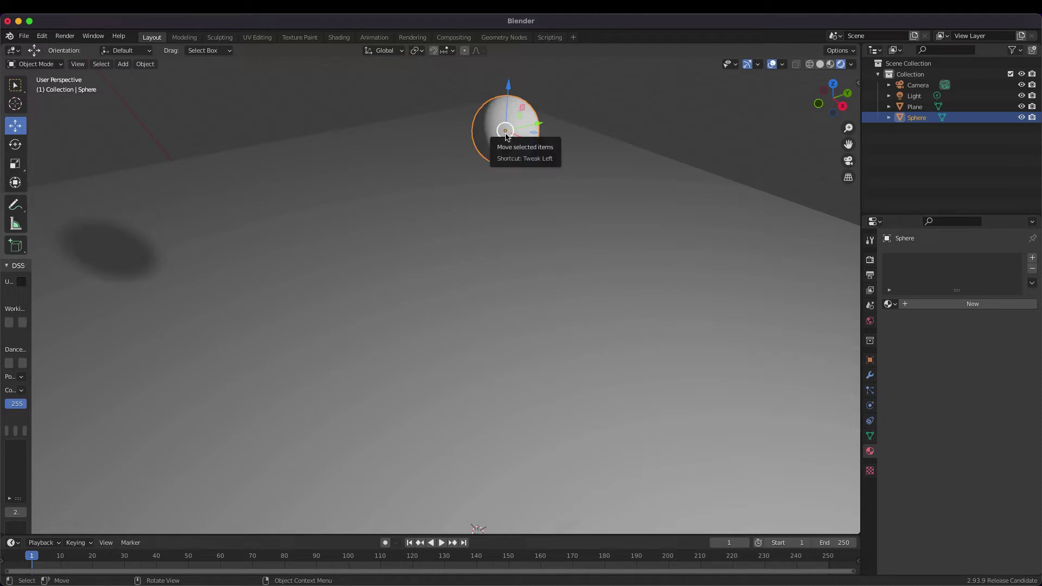
pyautogui.moveTo(502, 135)
pyautogui.mouseDown(button='middle')
pyautogui.moveTo(435, 176)
pyautogui.moveTo(462, 185)
pyautogui.moveTo(452, 198)
pyautogui.mouseUp(button='middle')
pyautogui.scroll(3, 479, 150)
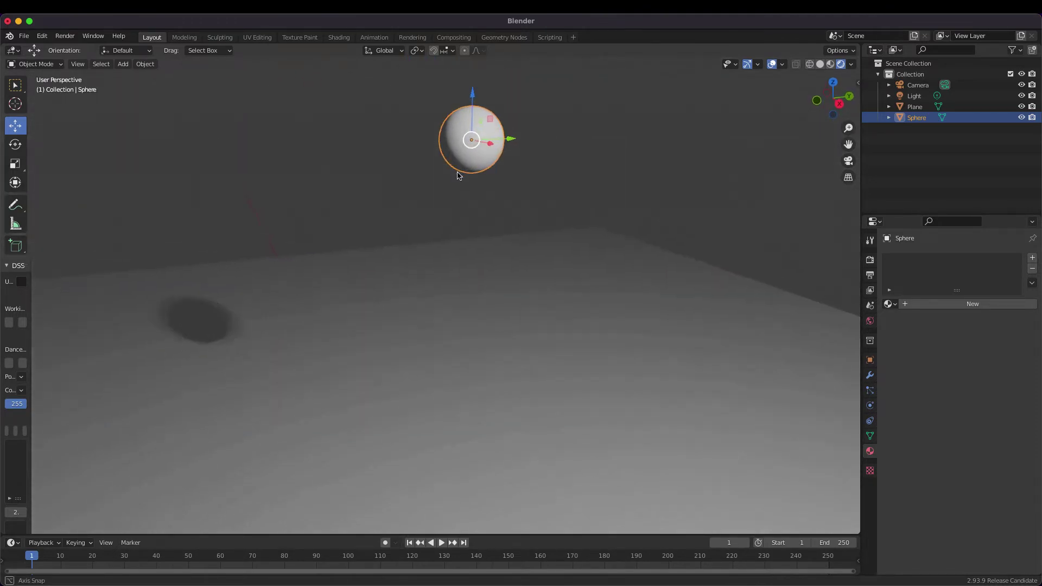
pyautogui.scroll(-1, 452, 198)
pyautogui.scroll(-1, 452, 198)
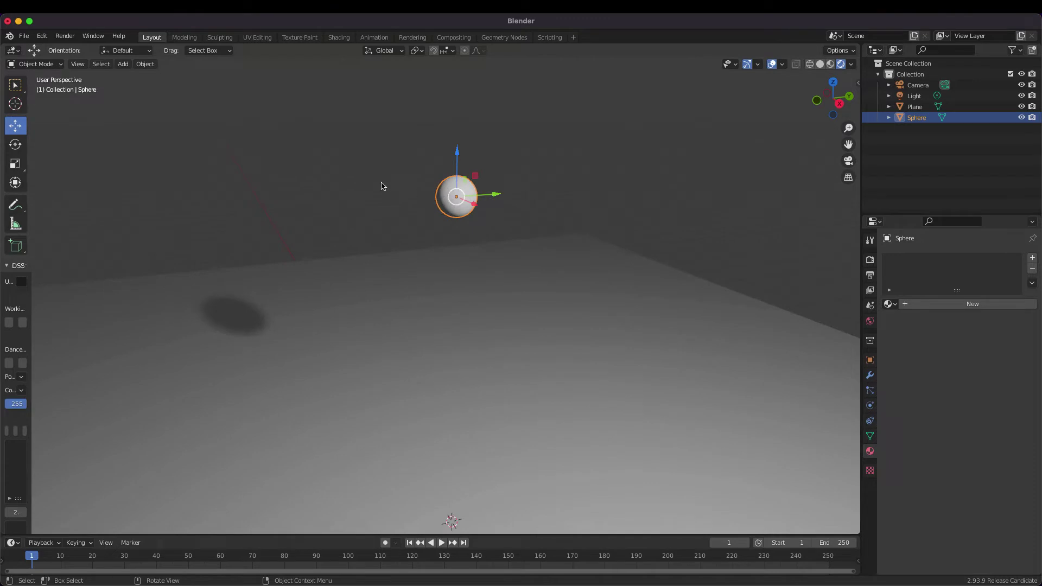
# Step: Try stretching the sphere into an egg shape, then undo to keep it round
pyautogui.click(15, 164)
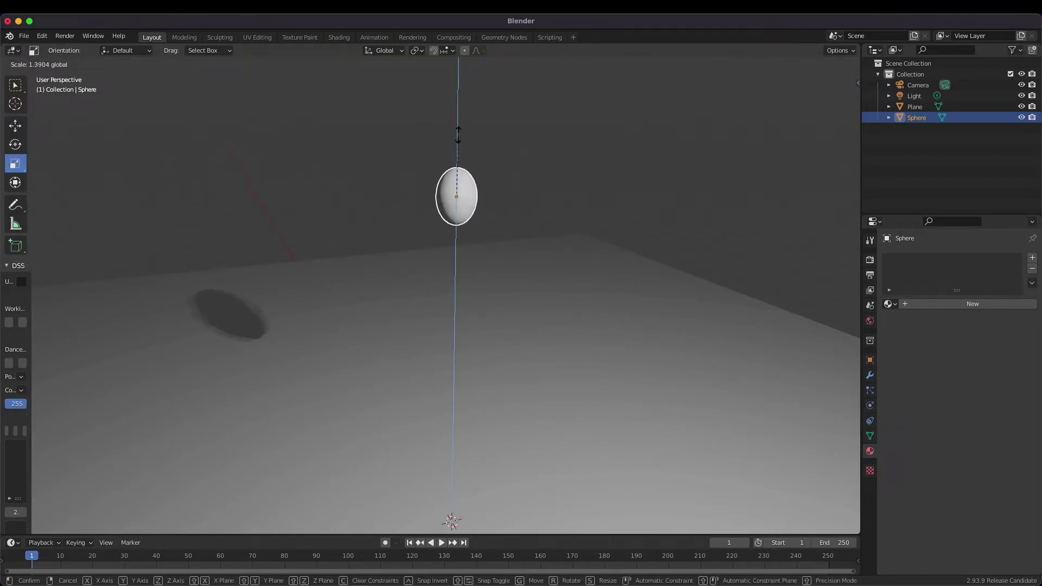
pyautogui.moveTo(459, 157); pyautogui.dragTo(459, 138)
pyautogui.moveTo(471, 207); pyautogui.dragTo(476, 211)
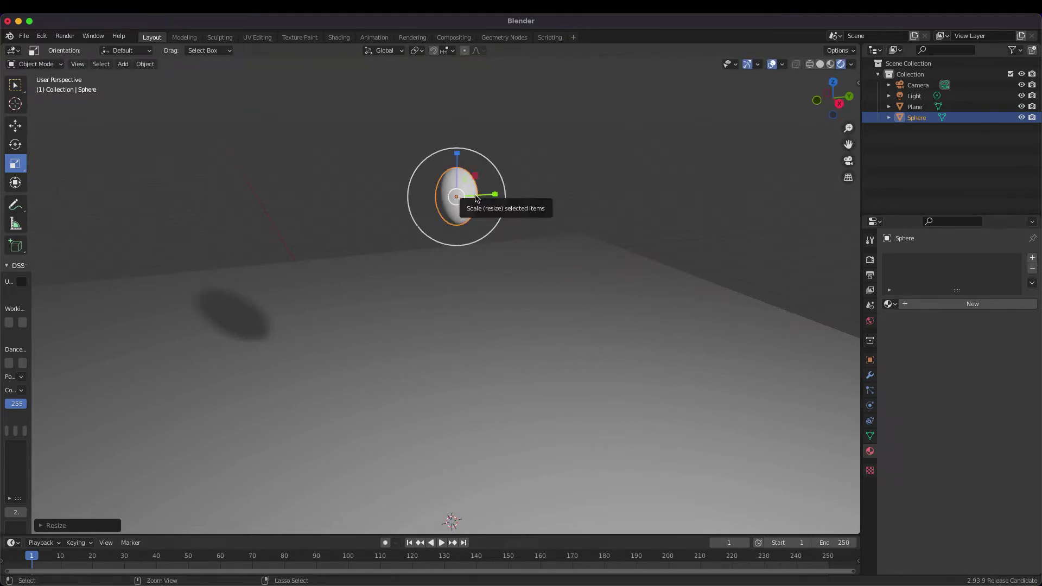
pyautogui.hotkey('ctrl', 'z')
# Step: Create a new material for the sphere with Alpha Blend blend mode
pyautogui.click(15, 126)
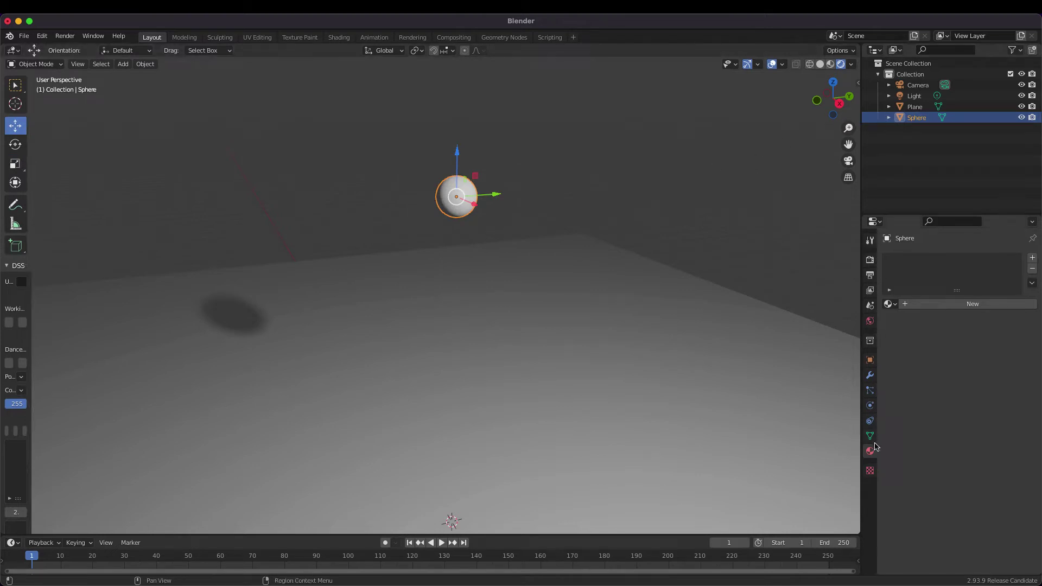
pyautogui.click(948, 305)
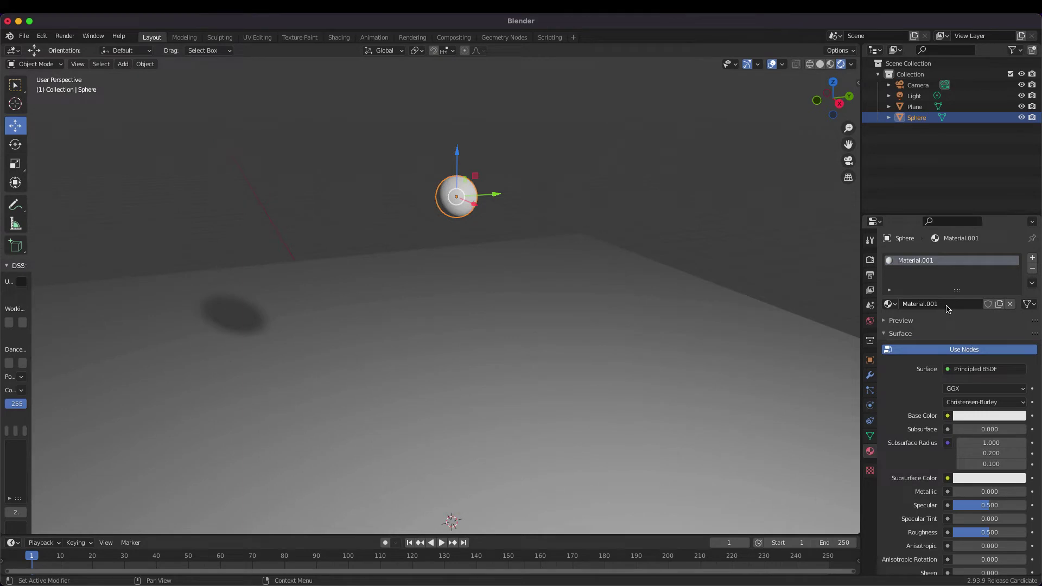
pyautogui.scroll(-5, 916, 406)
pyautogui.scroll(-4, 916, 406)
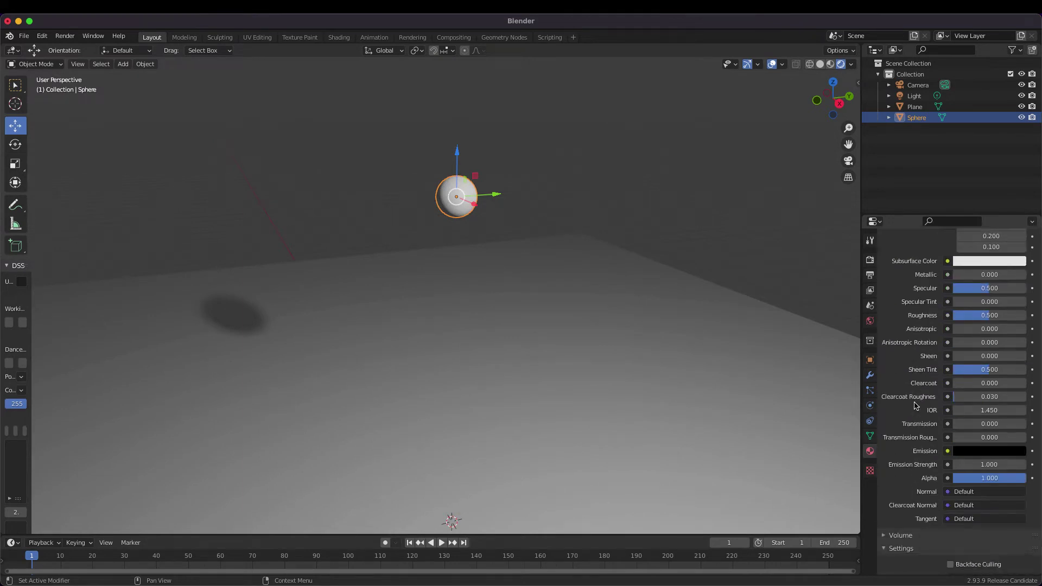
pyautogui.scroll(-4, 916, 406)
pyautogui.click(966, 513)
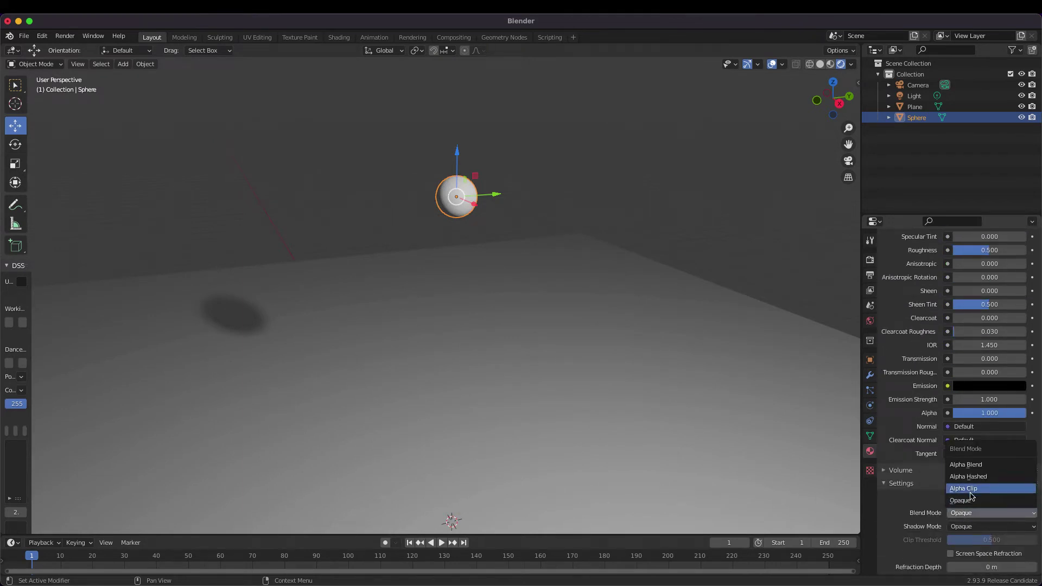
pyautogui.click(977, 465)
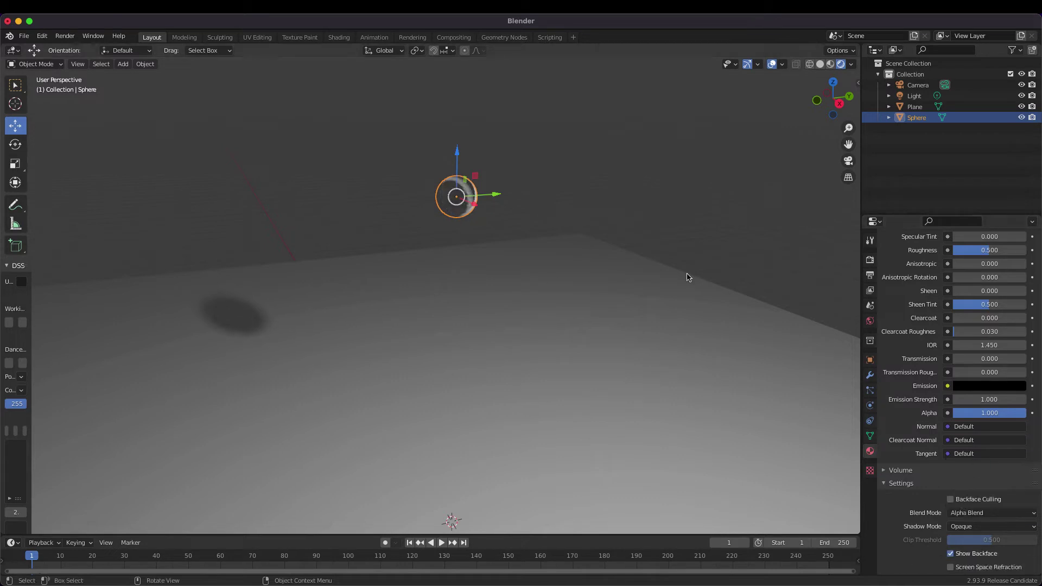
pyautogui.scroll(4, 926, 335)
pyautogui.scroll(6, 926, 335)
pyautogui.scroll(3, 926, 335)
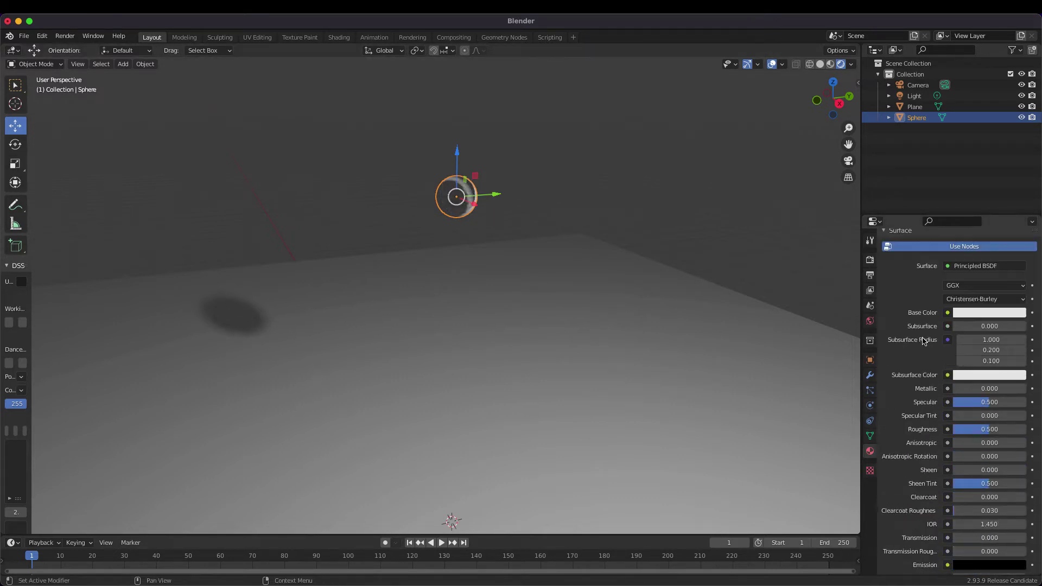
pyautogui.scroll(-9, 926, 335)
# Step: Lower the material's Alpha to 0.1
pyautogui.click(977, 465)
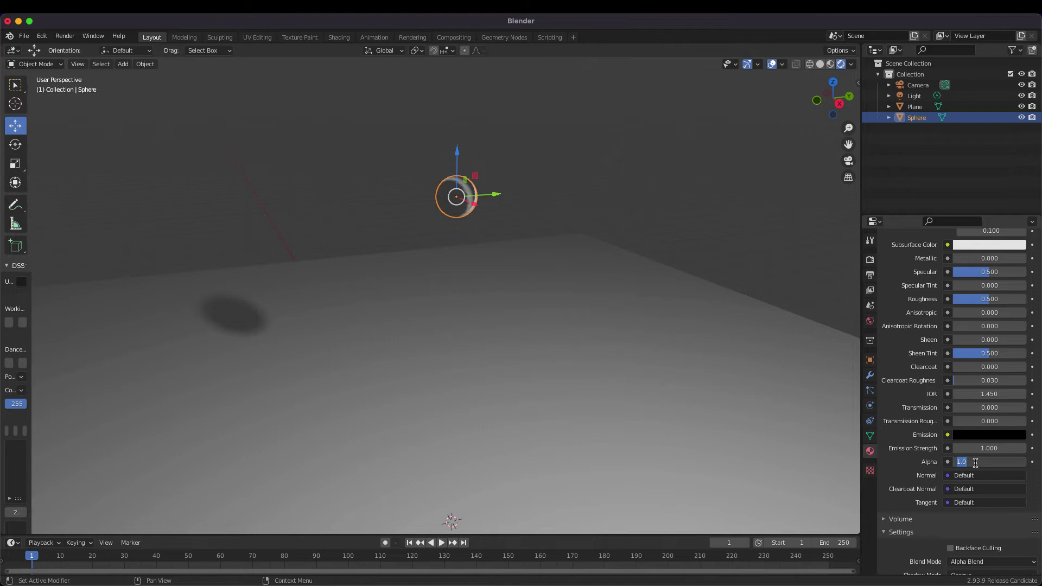
pyautogui.write('0.1')
pyautogui.press('Return')
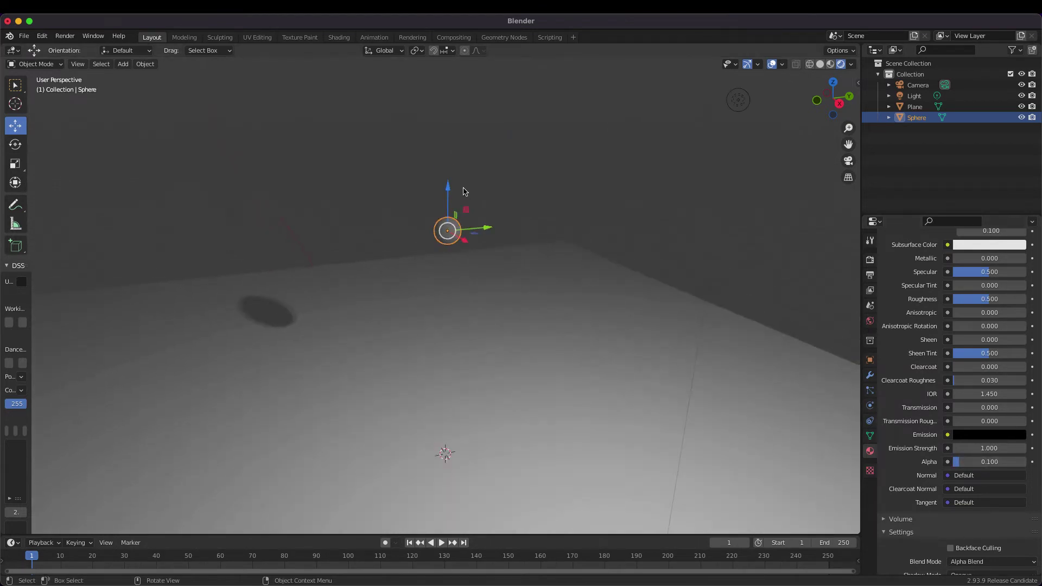
pyautogui.moveTo(465, 209)
pyautogui.mouseDown(button='middle')
pyautogui.moveTo(484, 197)
pyautogui.moveTo(494, 218)
pyautogui.mouseUp(button='middle')
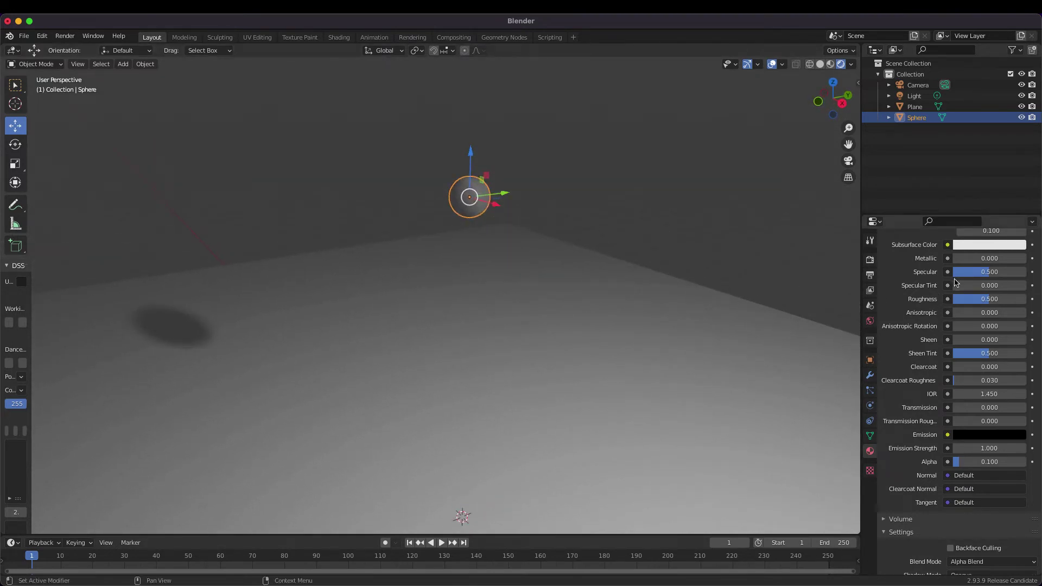
# Step: Raise Specular to about 0.654 and Sheen to about 0.662, then check the look
pyautogui.moveTo(977, 271)
pyautogui.mouseDown()
pyautogui.moveTo(972, 258)
pyautogui.moveTo(955, 259)
pyautogui.moveTo(974, 286)
pyautogui.mouseUp()
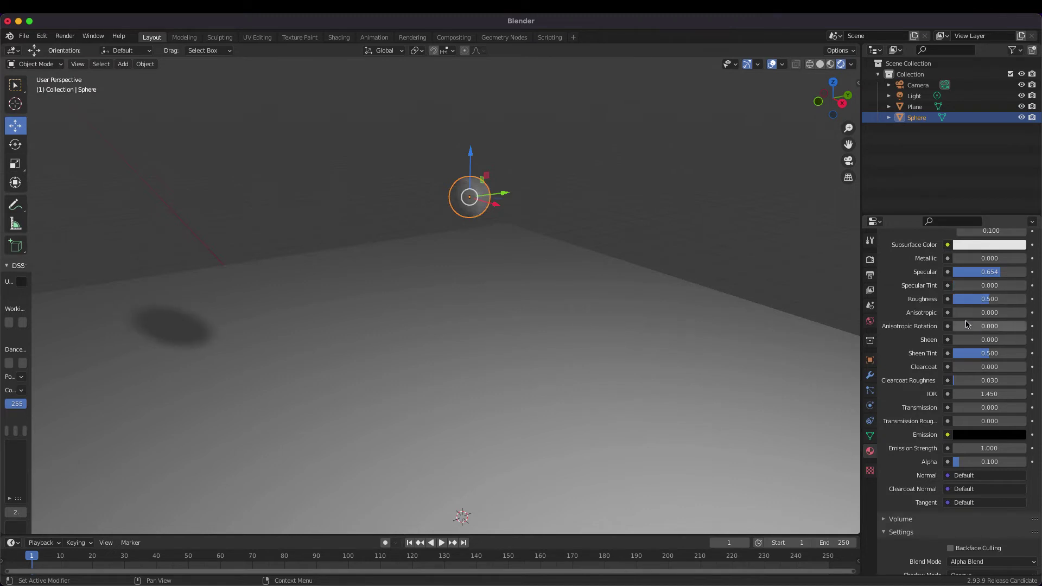
pyautogui.moveTo(966, 340); pyautogui.dragTo(1002, 340)
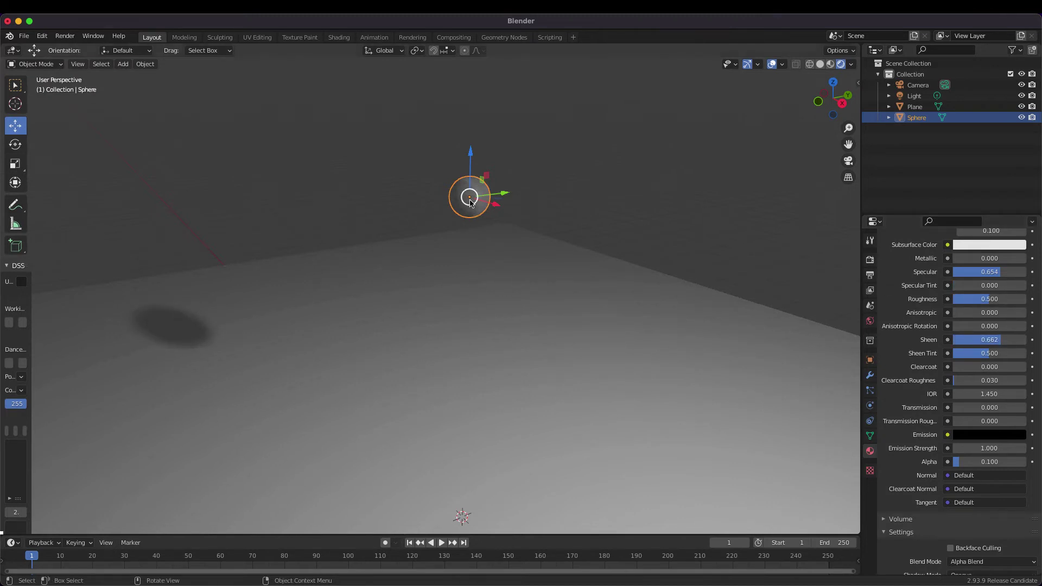
pyautogui.scroll(2, 470, 203)
pyautogui.scroll(2, 473, 201)
pyautogui.moveTo(479, 173)
pyautogui.mouseDown(button='middle')
pyautogui.moveTo(471, 187)
pyautogui.moveTo(509, 179)
pyautogui.moveTo(490, 173)
pyautogui.moveTo(563, 196)
pyautogui.mouseUp(button='middle')
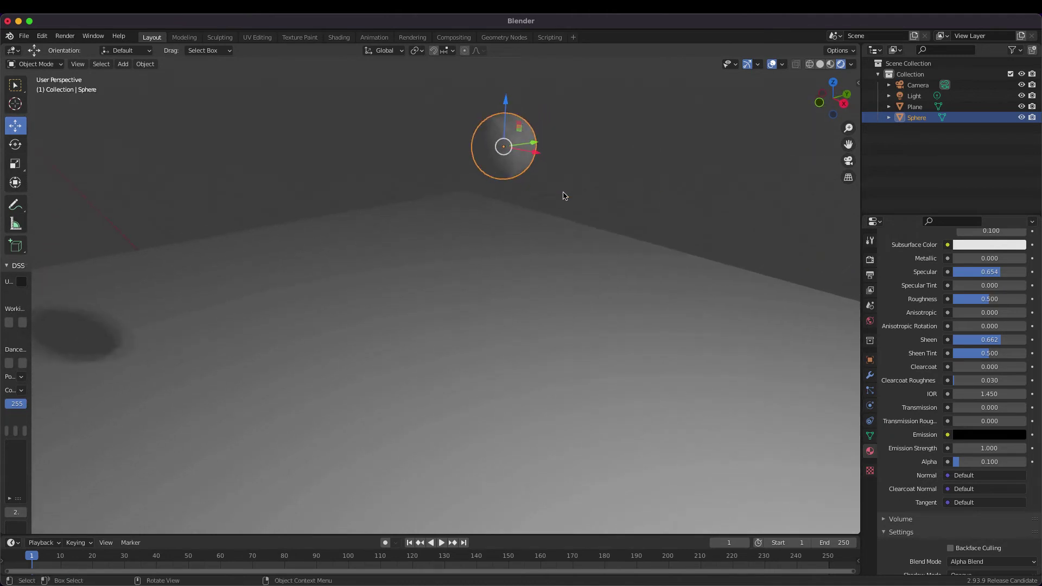
pyautogui.click(599, 215)
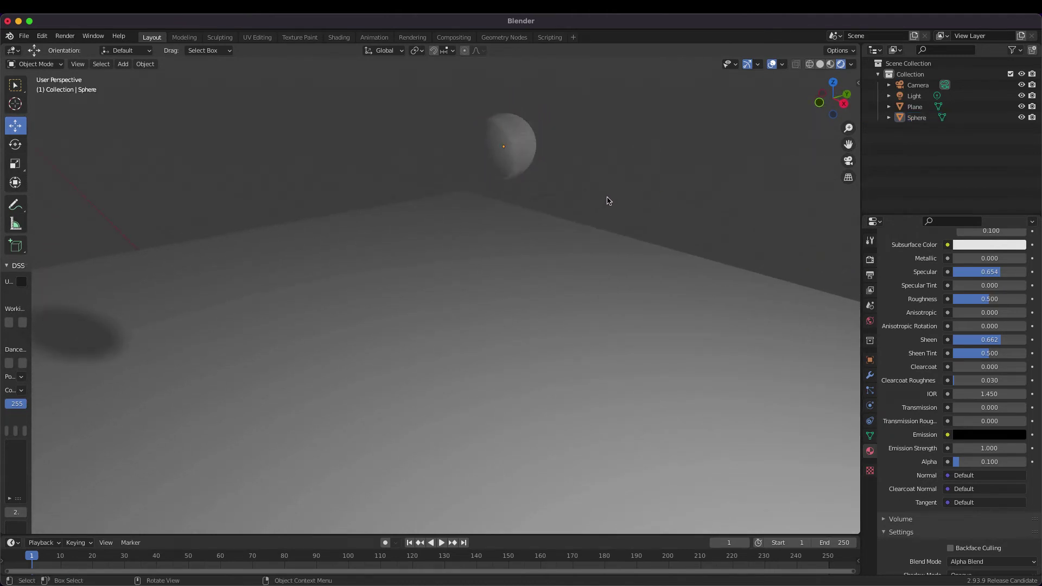
pyautogui.click(916, 117)
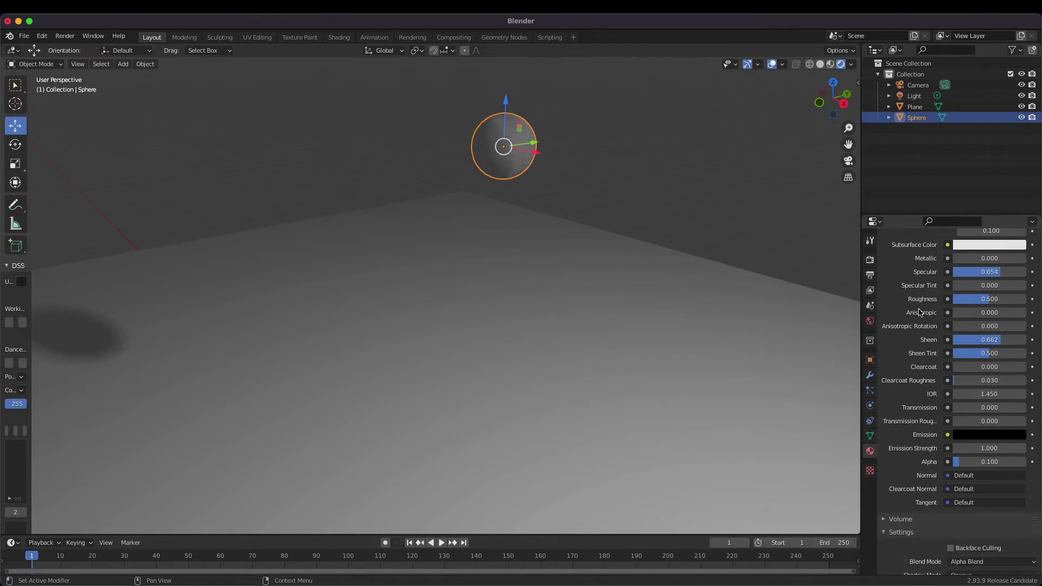
pyautogui.scroll(-1, 921, 313)
# Step: Set the sphere material's Base Color to yellow
pyautogui.scroll(3, 977, 415)
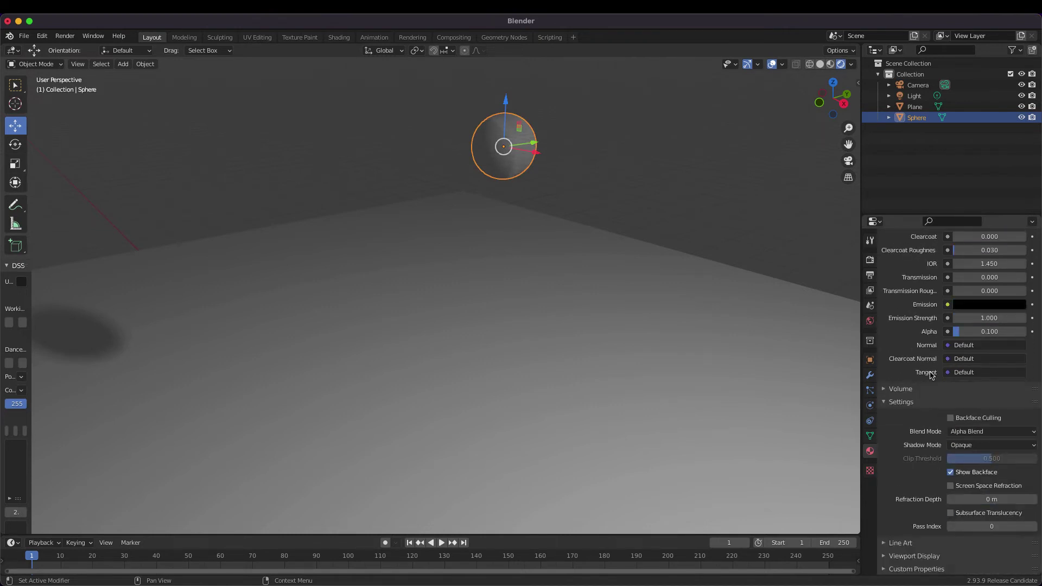
pyautogui.scroll(3, 971, 390)
pyautogui.scroll(2, 955, 358)
pyautogui.click(966, 335)
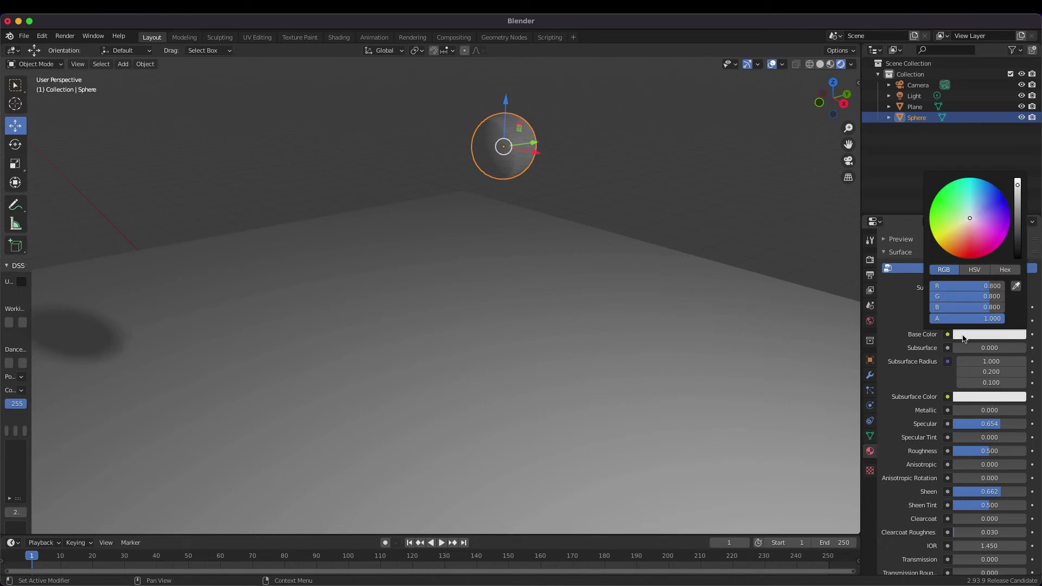
pyautogui.click(949, 233)
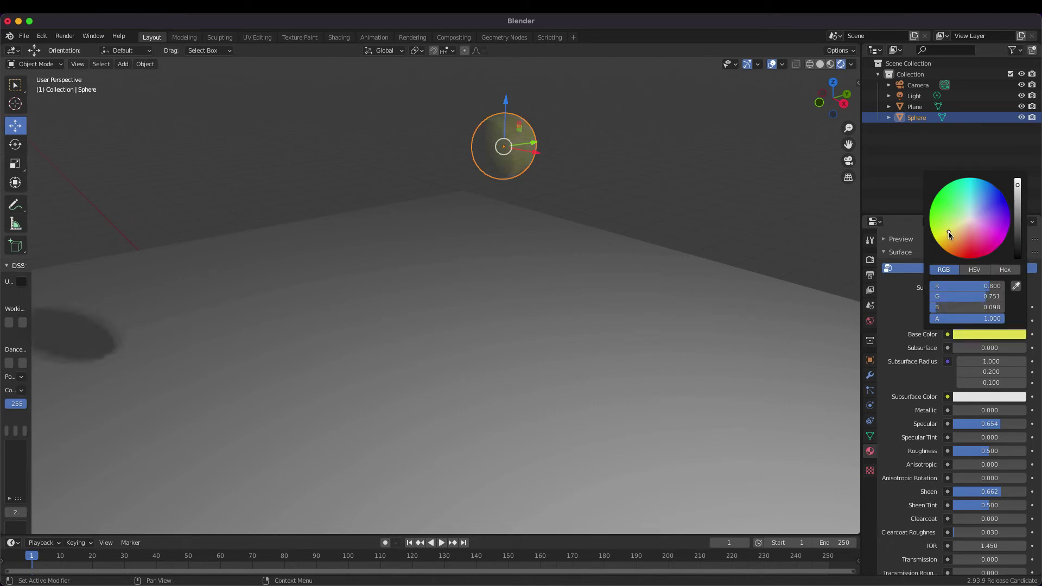
pyautogui.click(658, 250)
pyautogui.click(602, 176)
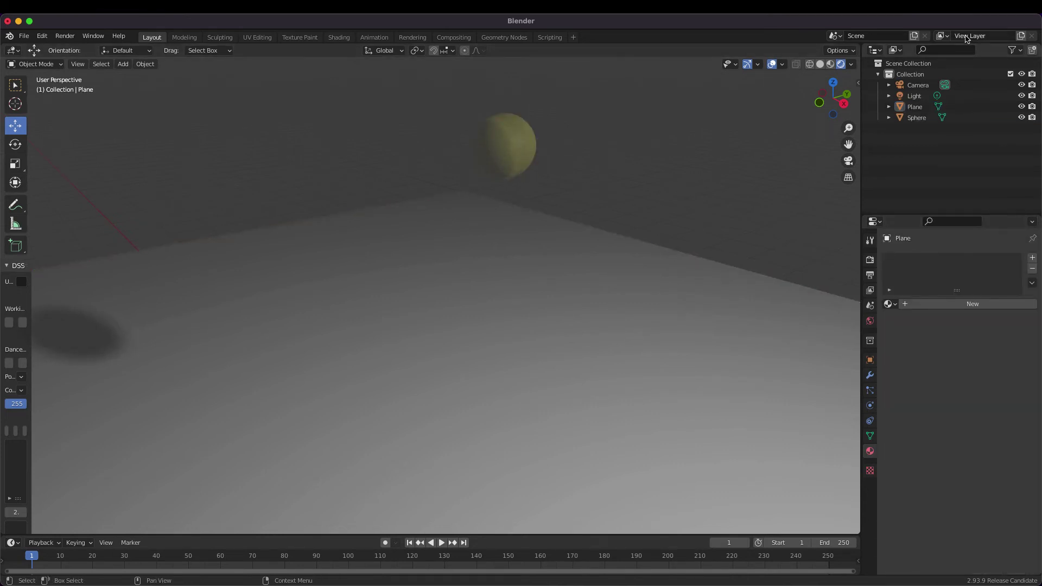
pyautogui.click(917, 117)
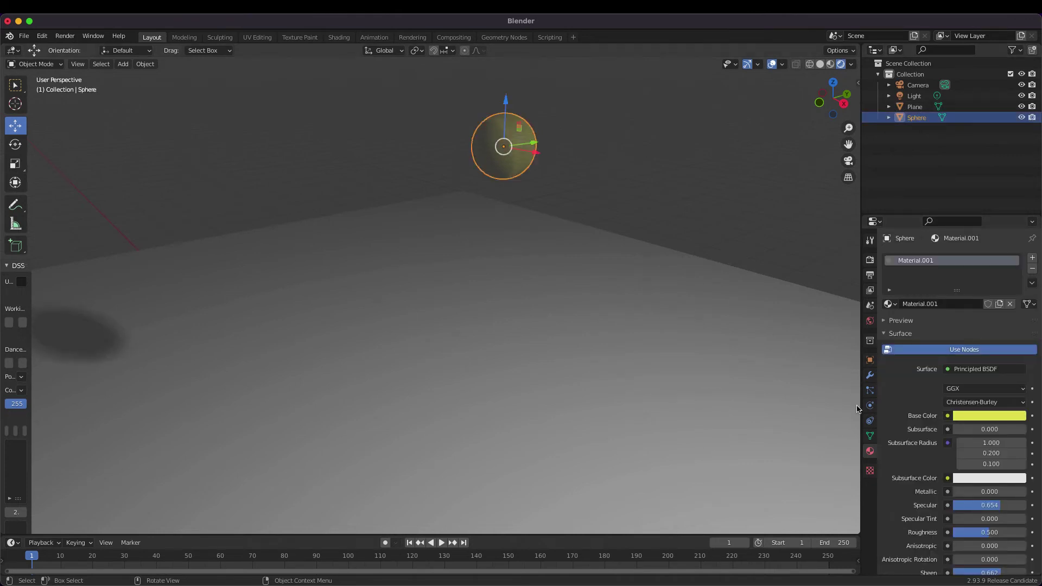
# Step: Make the Emission colour pale yellow and raise Emission Strength to about 16
pyautogui.scroll(-5, 927, 448)
pyautogui.scroll(-6, 927, 448)
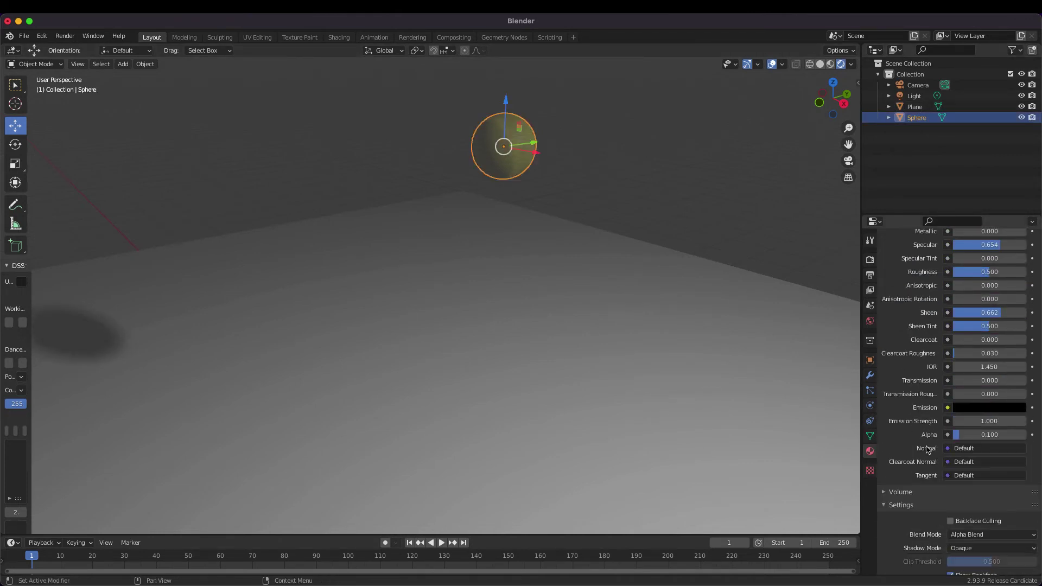
pyautogui.click(976, 408)
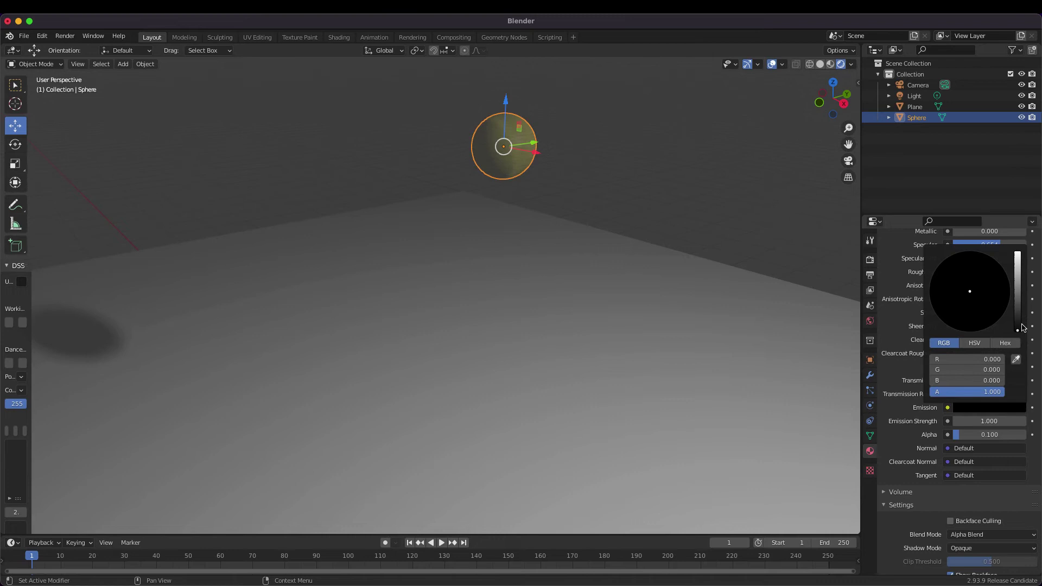
pyautogui.moveTo(1022, 327); pyautogui.dragTo(1020, 254)
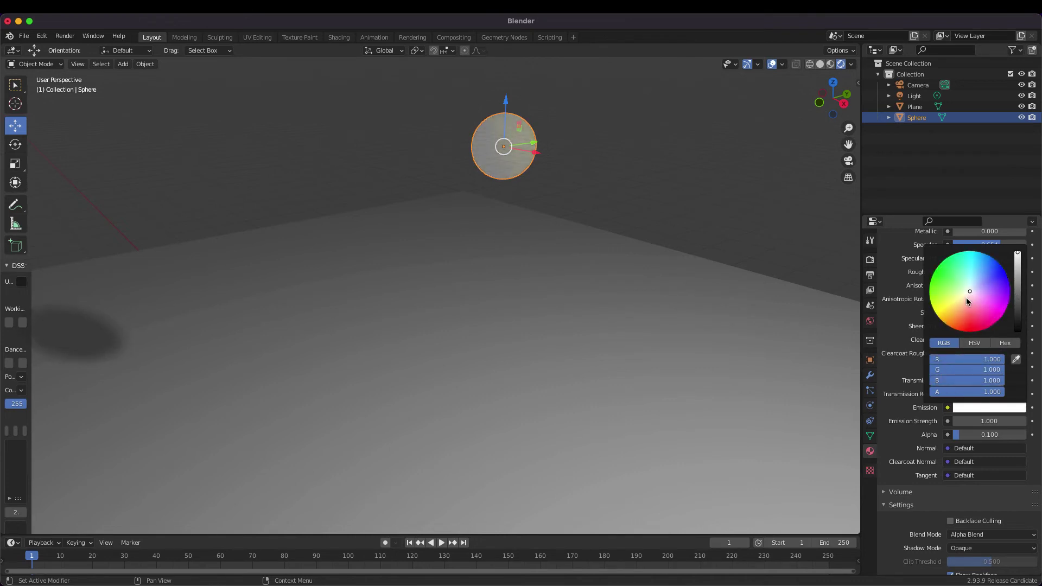
pyautogui.click(967, 301)
pyautogui.click(724, 238)
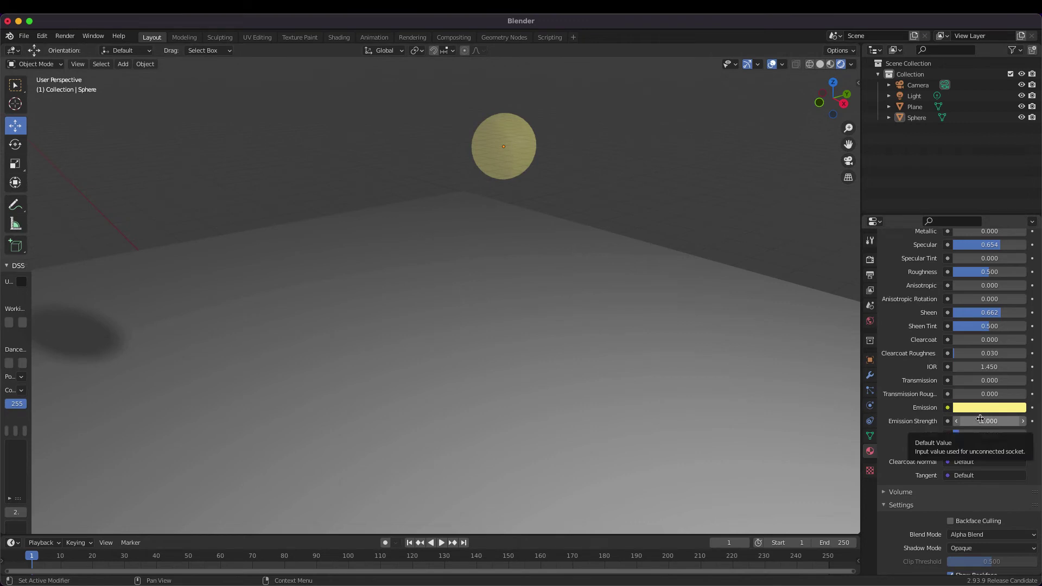
pyautogui.moveTo(980, 419); pyautogui.dragTo(1016, 418)
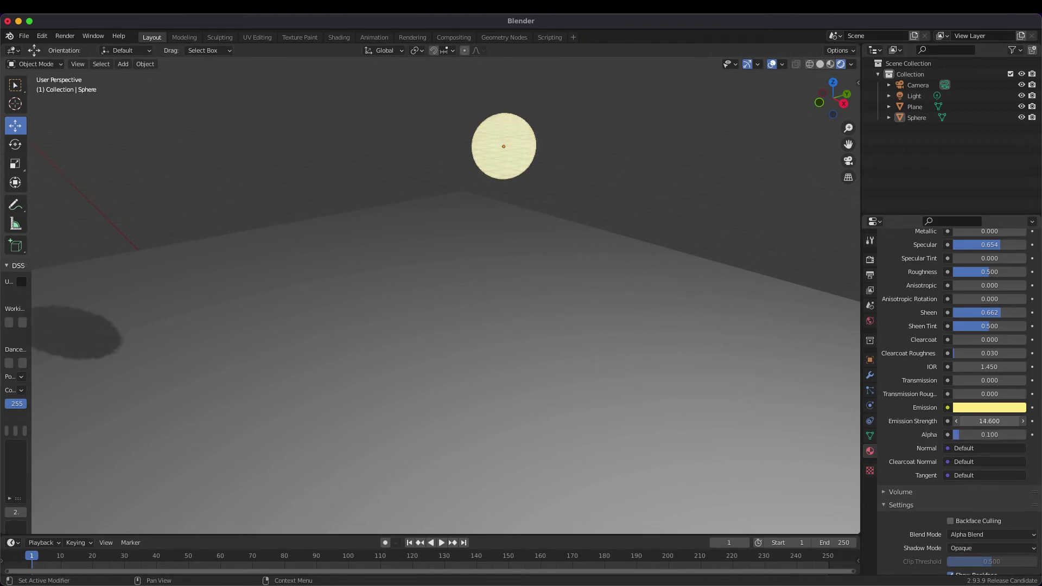
pyautogui.moveTo(1016, 418)
pyautogui.mouseDown()
pyautogui.moveTo(1037, 418)
pyautogui.moveTo(993, 419)
pyautogui.moveTo(1037, 419)
pyautogui.moveTo(1004, 421)
pyautogui.mouseUp()
# Step: Enable Bloom in the Eevee render properties and reselect the sphere
pyautogui.click(870, 260)
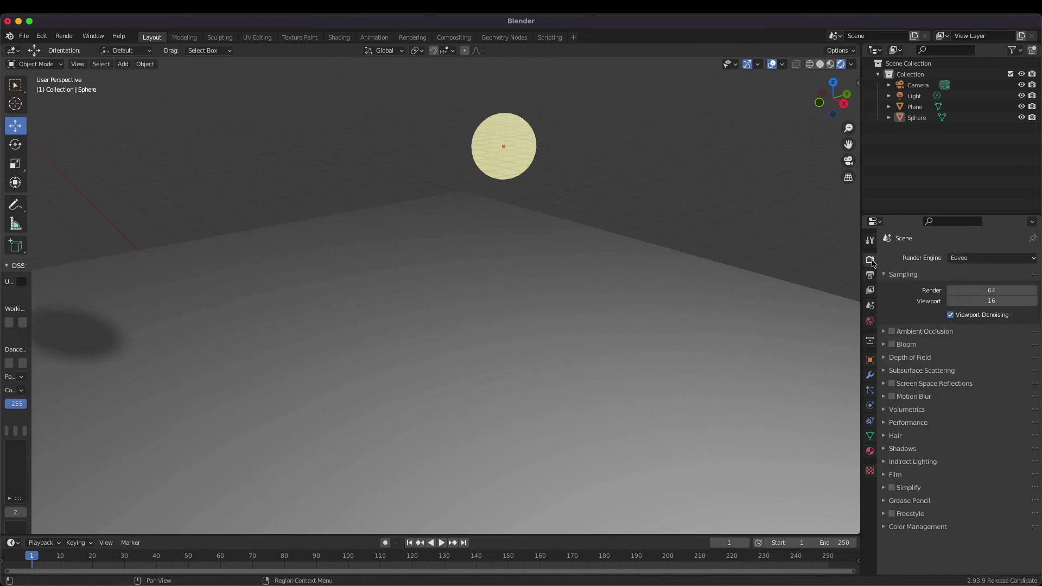
pyautogui.click(891, 345)
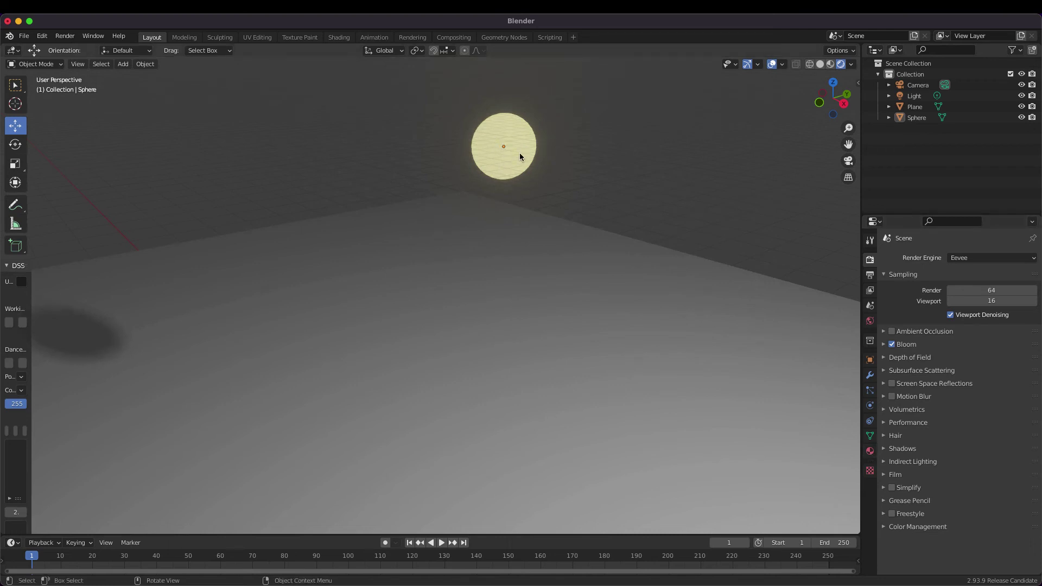
pyautogui.click(916, 117)
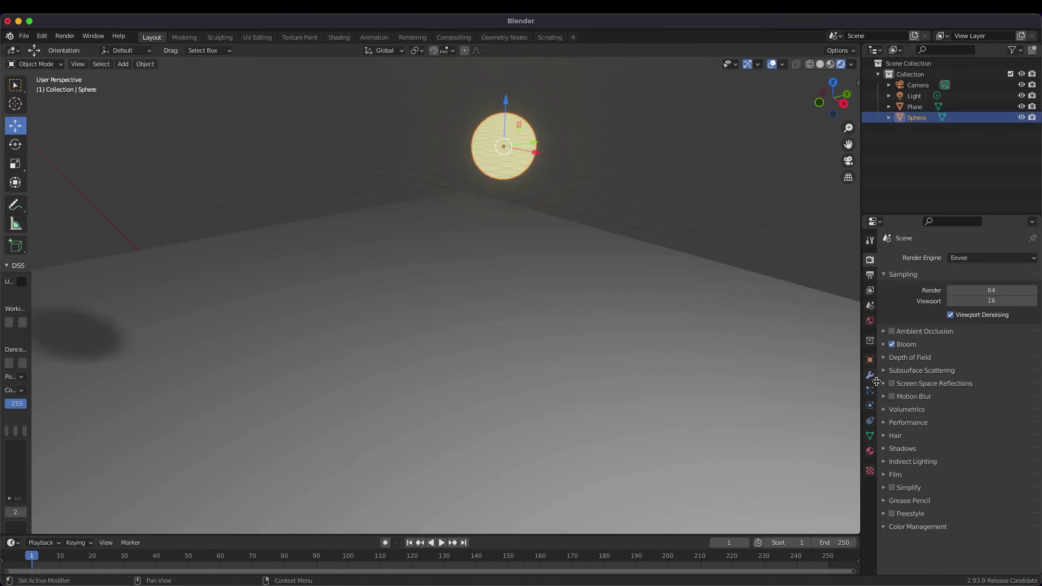
# Step: Raise the sphere material's Emission Strength to 35.7
pyautogui.click(870, 452)
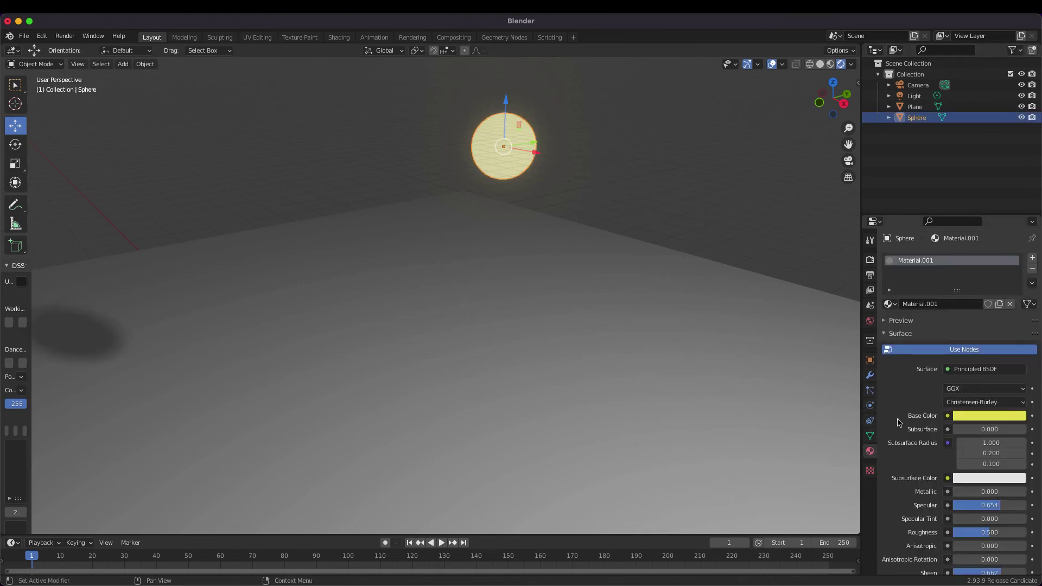
pyautogui.scroll(-5, 906, 431)
pyautogui.scroll(-7, 906, 432)
pyautogui.moveTo(989, 421)
pyautogui.mouseDown()
pyautogui.moveTo(1025, 421)
pyautogui.moveTo(1015, 421)
pyautogui.mouseUp()
pyautogui.click(672, 234)
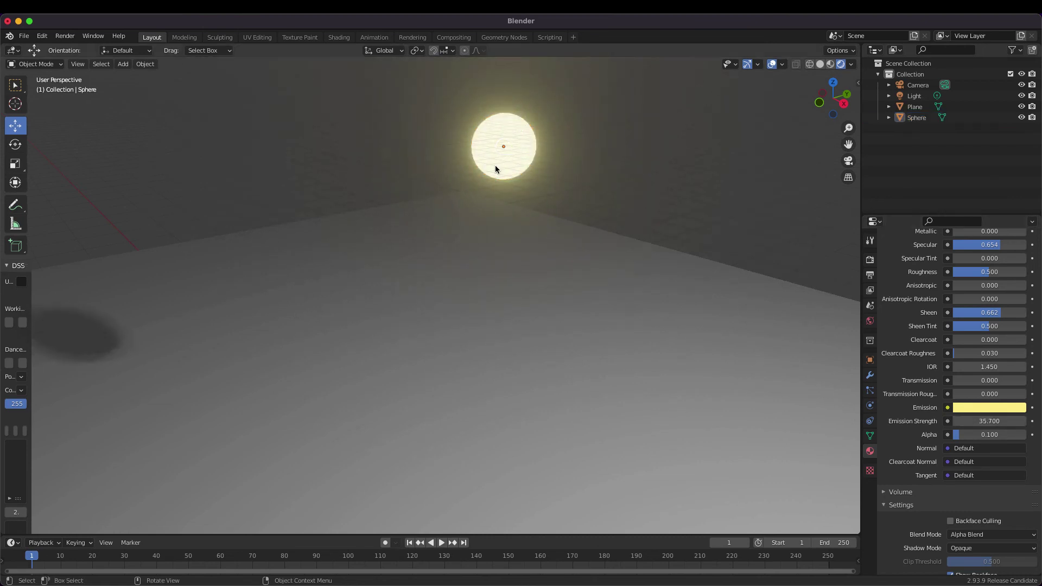
pyautogui.moveTo(441, 166)
pyautogui.mouseDown(button='middle')
pyautogui.moveTo(426, 171)
pyautogui.moveTo(447, 152)
pyautogui.moveTo(510, 155)
pyautogui.mouseUp(button='middle')
# Step: Deselect the sphere and start rendering the final image of the glowing bulb
pyautogui.press('x')
pyautogui.click(448, 151)
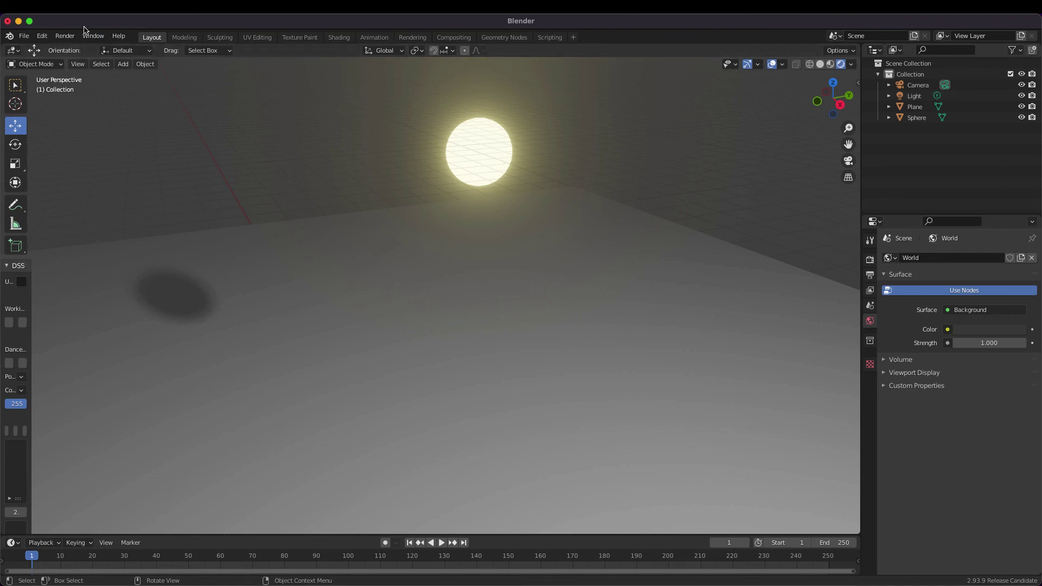
pyautogui.click(65, 35)
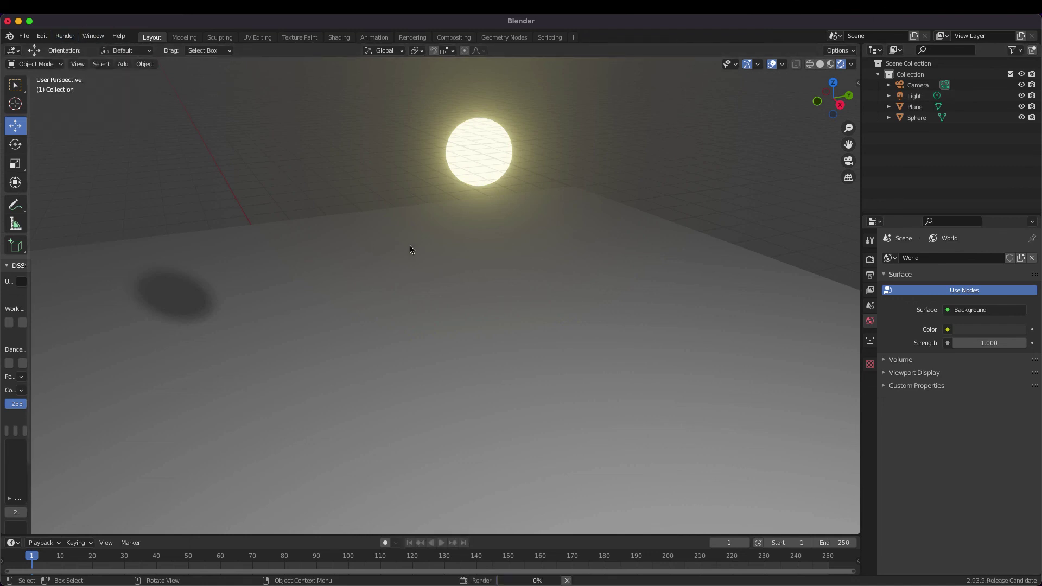